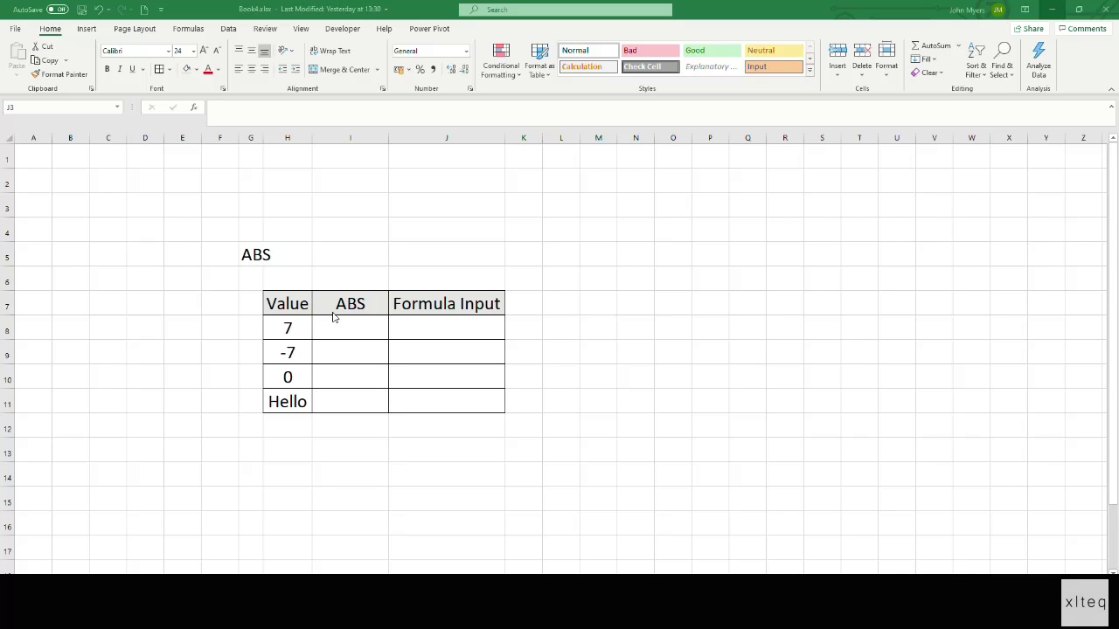
- Enter the formula =ABS(H8) in cell I8 to return the absolute value of the first value
click(333, 321)
text(=abs()
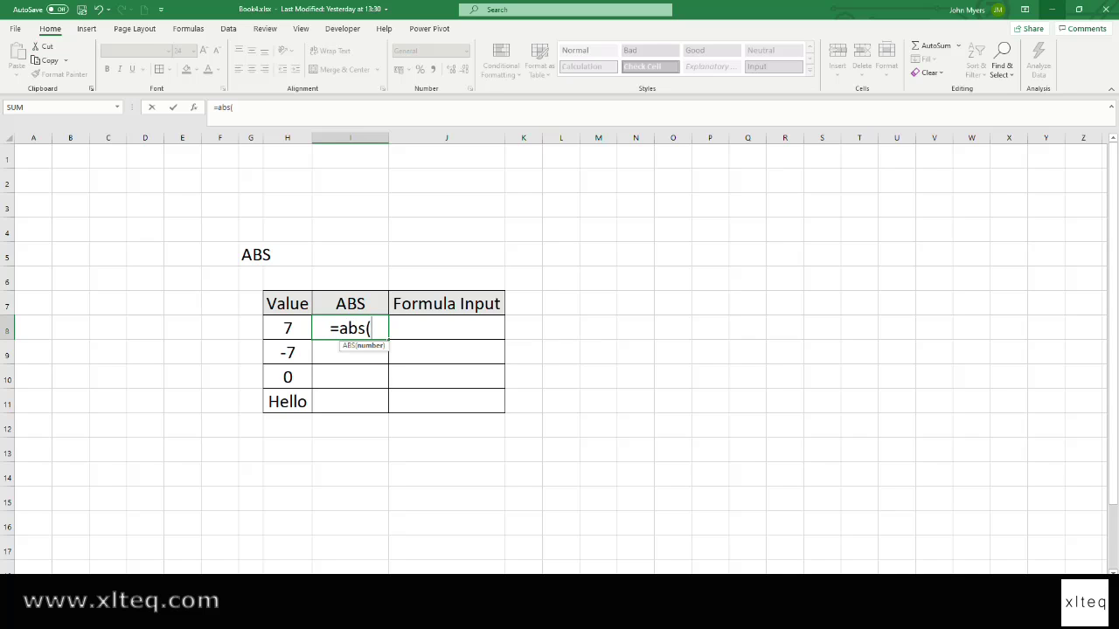
key(Left)
text())
key(Return)
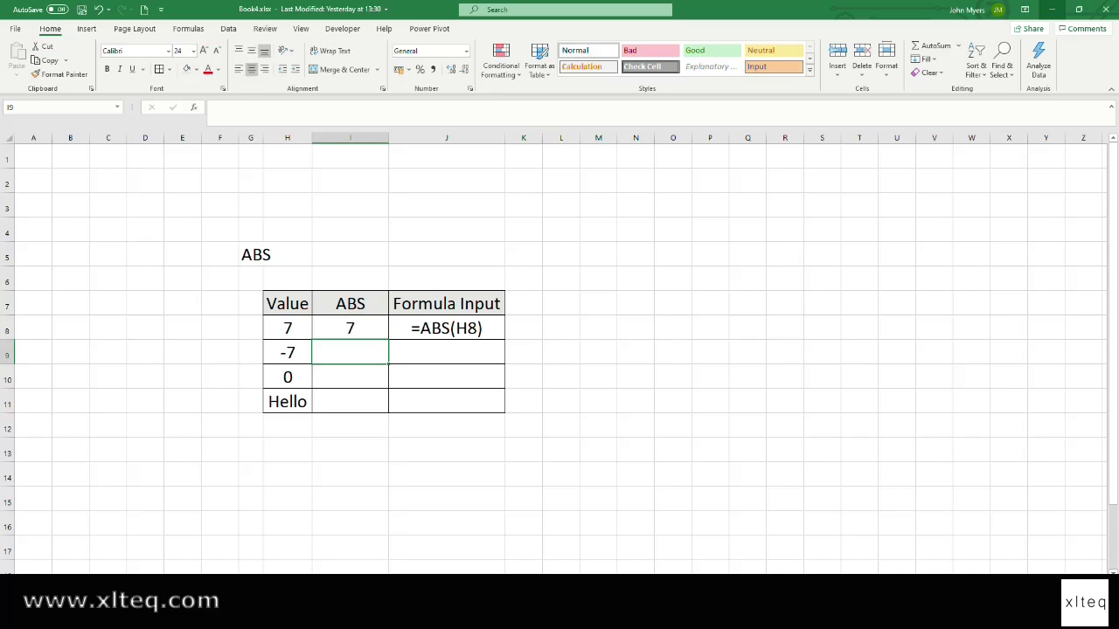
- Fill the ABS formula from I8 down through I11
key(Up)
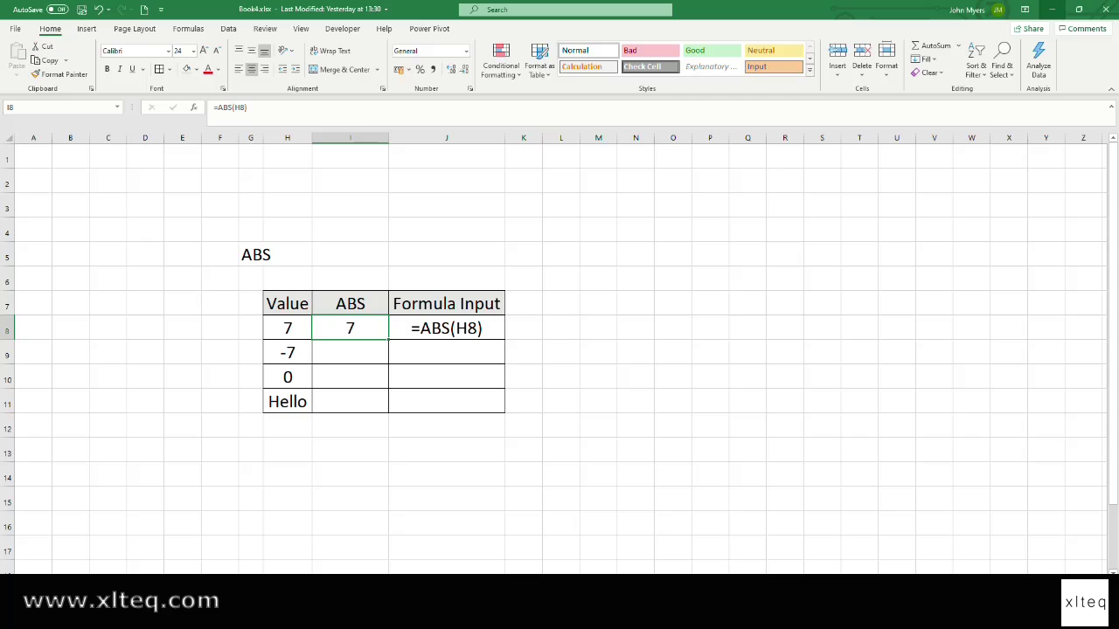
key(shift+Down)
key(shift+Down)
key(shift+Down)
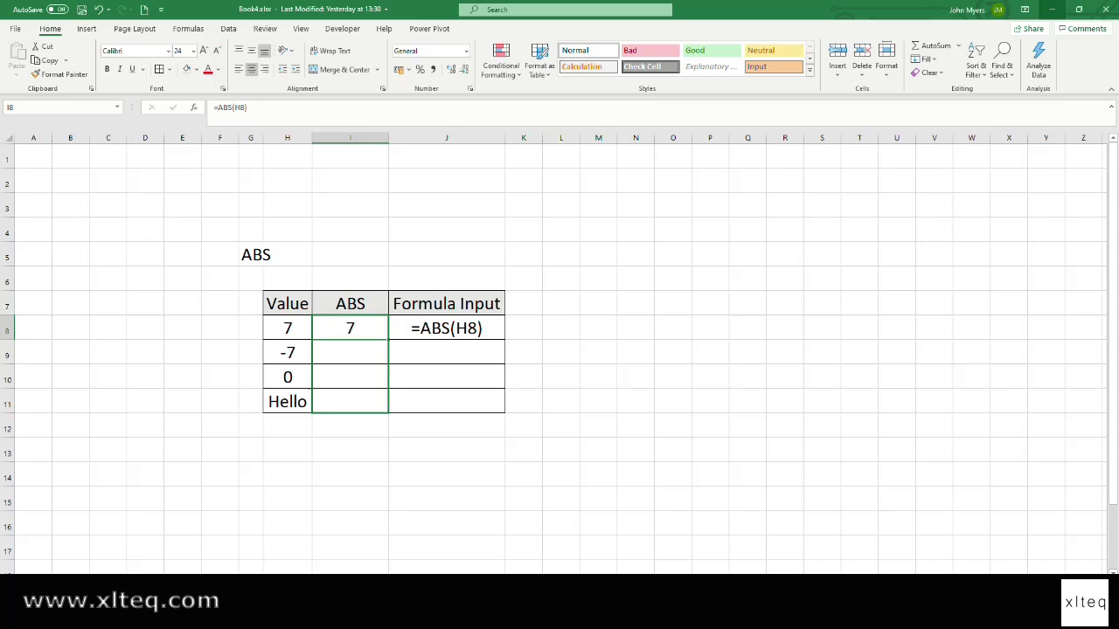
key(ctrl+d)
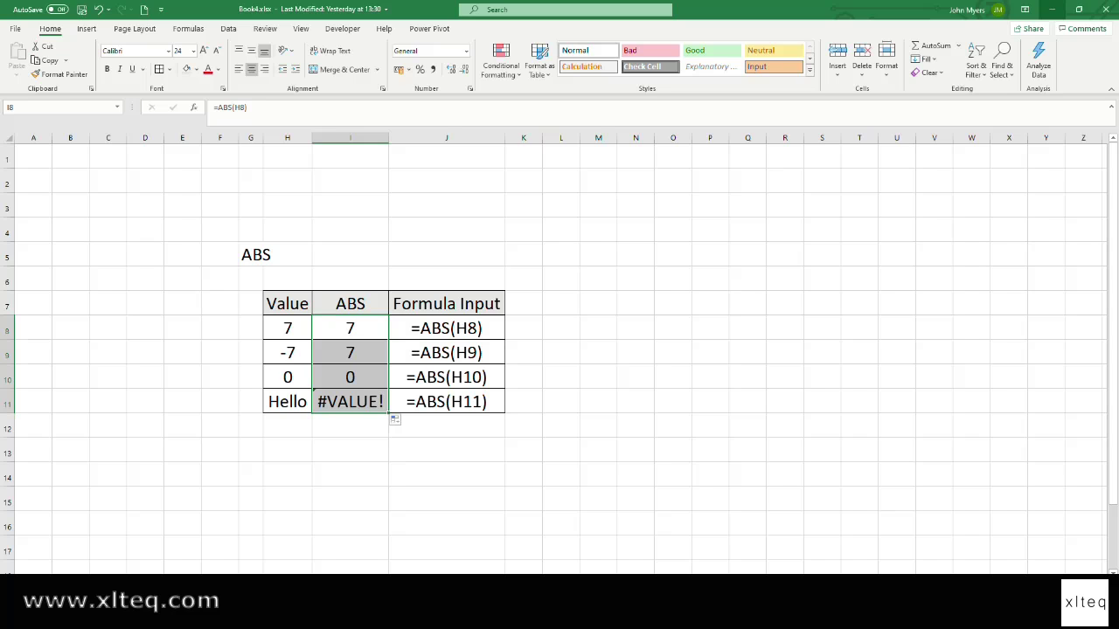
- Compare the Value and ABS cells of the 7, -7 and Hello rows by selecting each pair
click(287, 328)
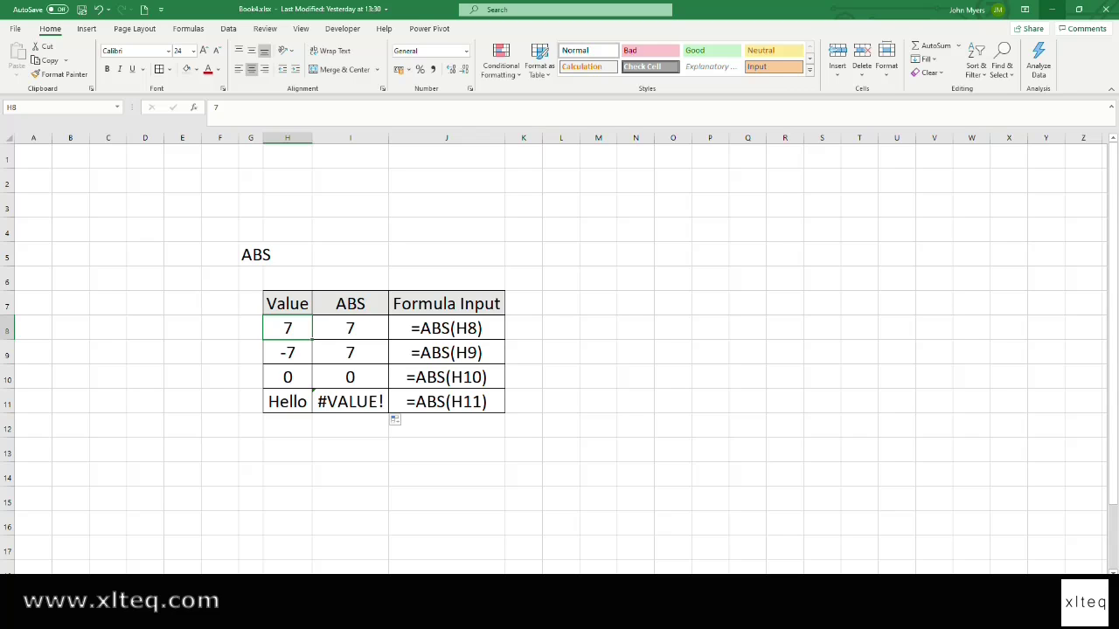
key(shift+Right)
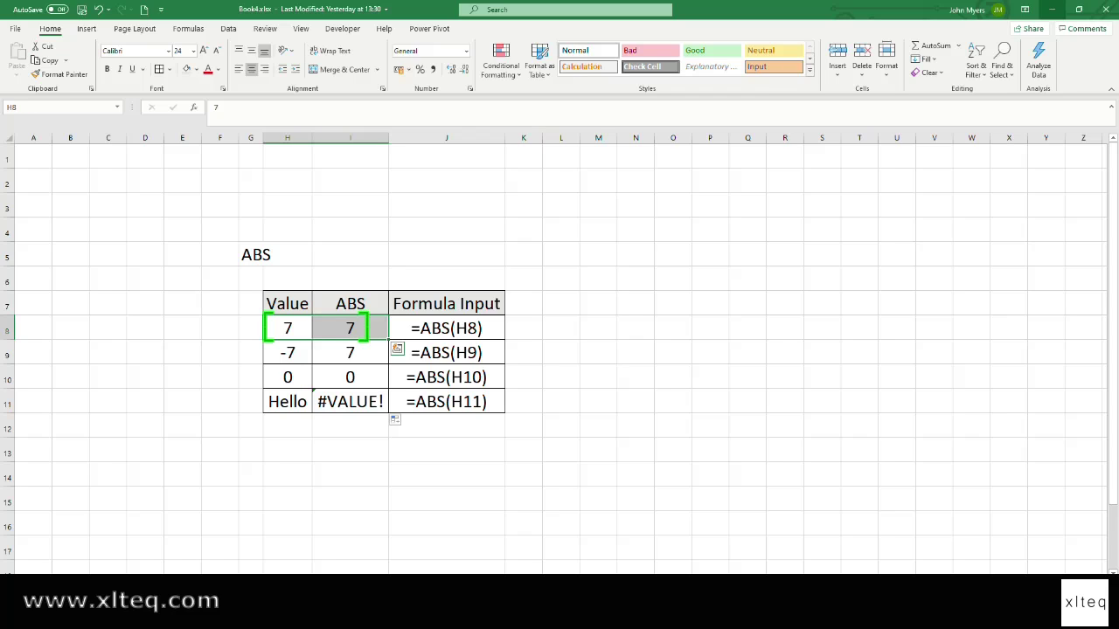
click(288, 352)
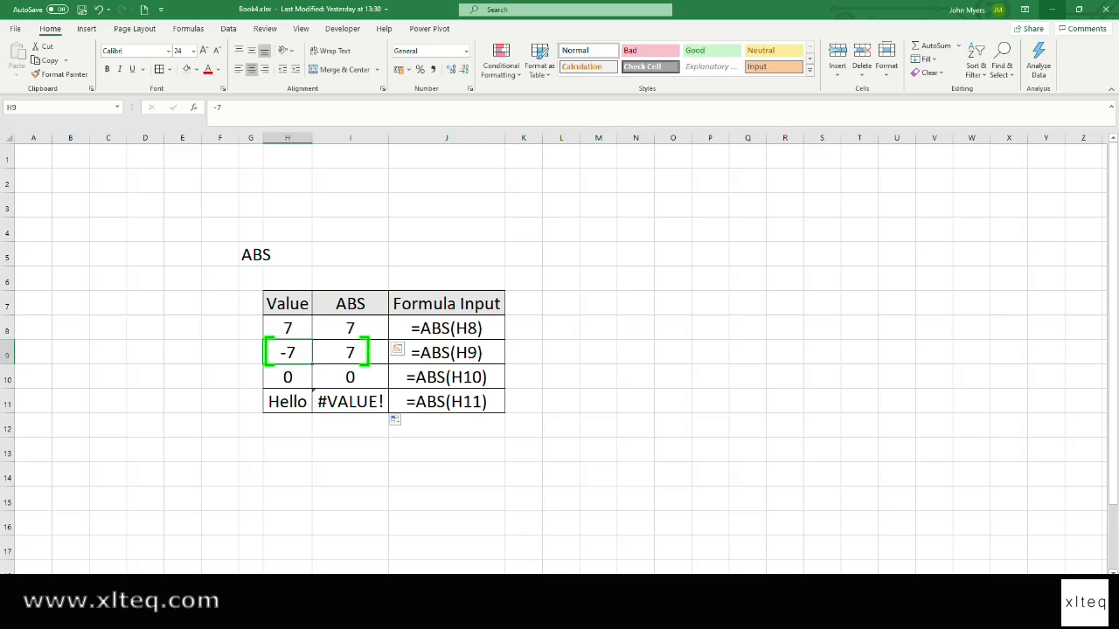
key(shift+Right)
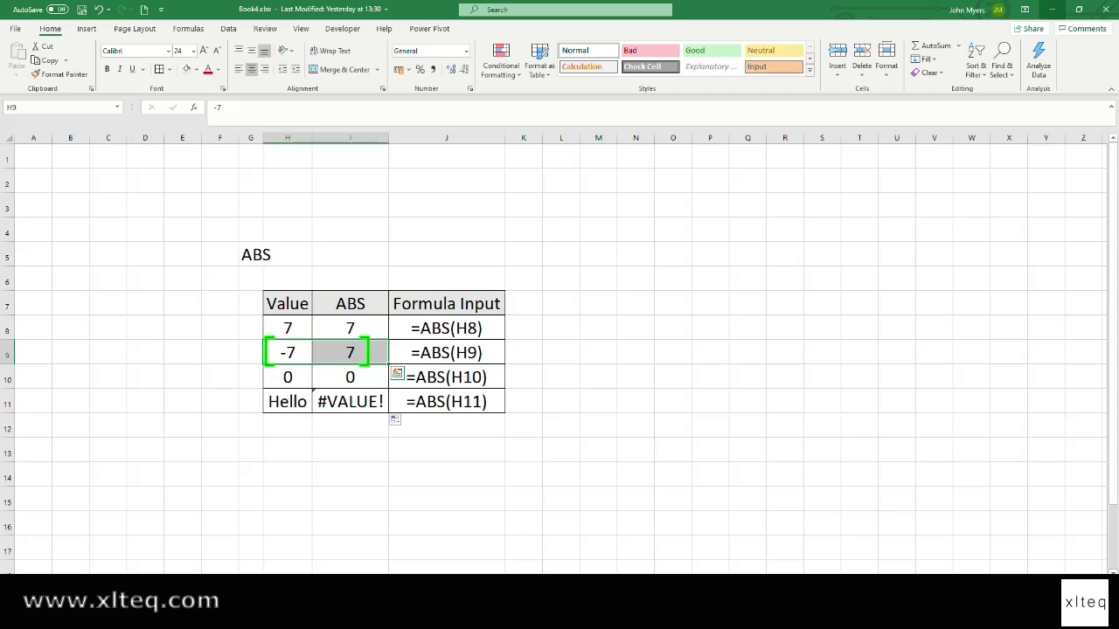
drag(288, 402, 351, 402)
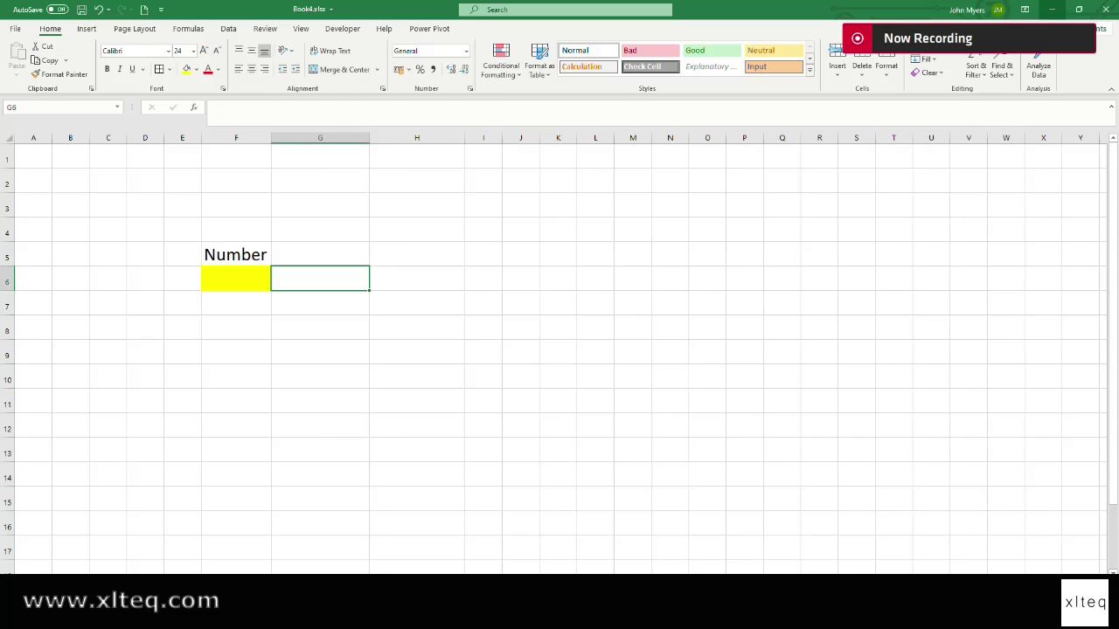
- Enter the formula =ABS(F6+1) in cell G6, beside the yellow number cell
text(=abs()
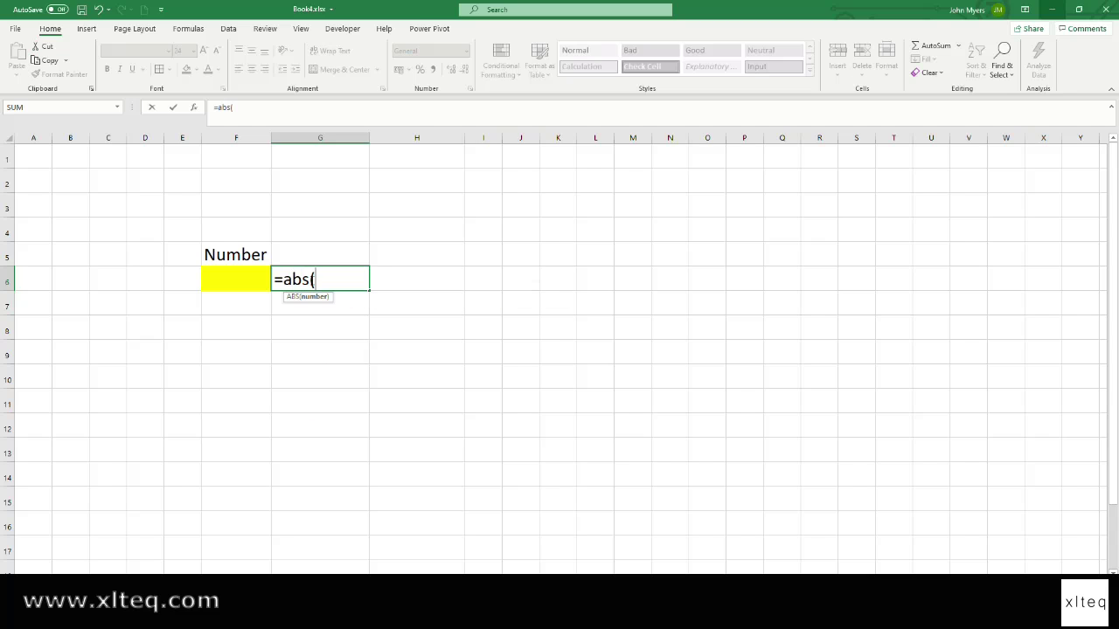
key(Left)
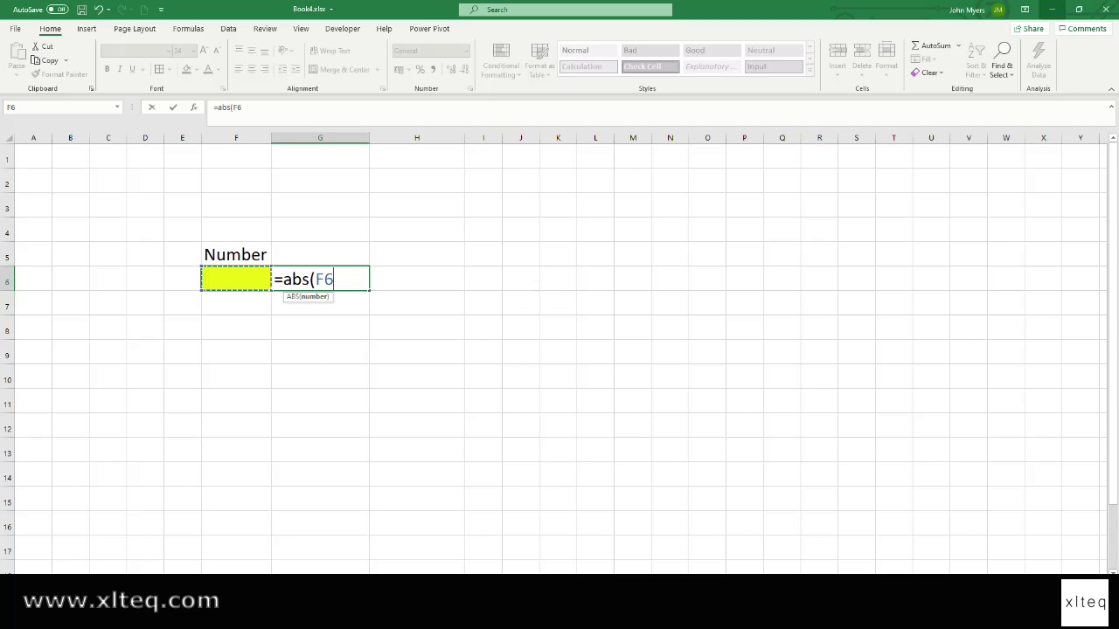
text(+1))
key(Return)
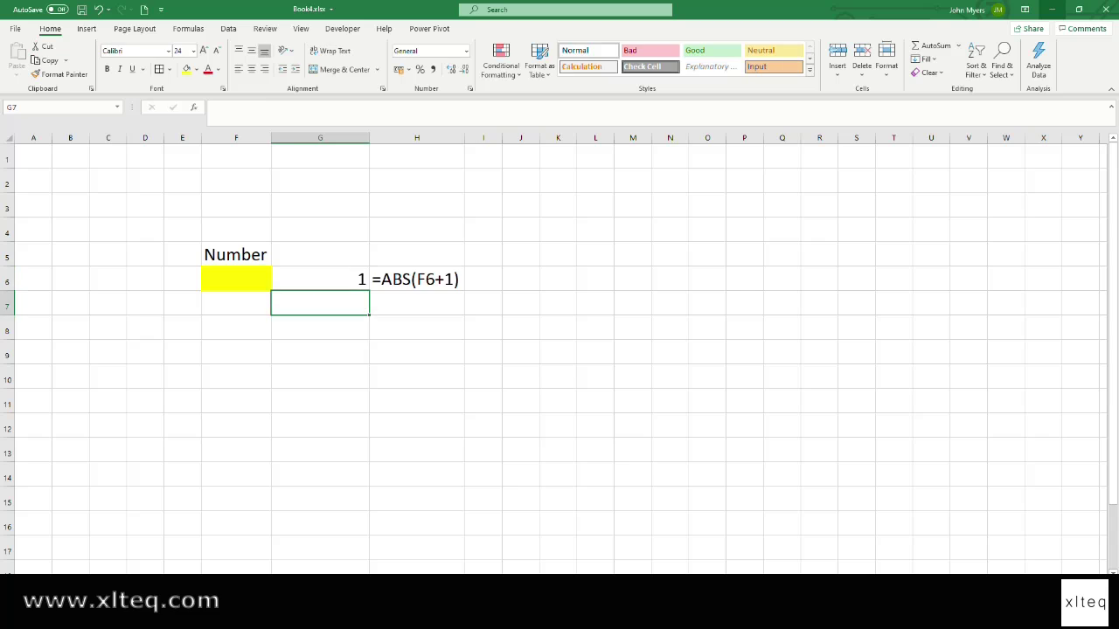
- Enter -3 in the yellow Number cell F6
key(Up)
key(Left)
text(-3)
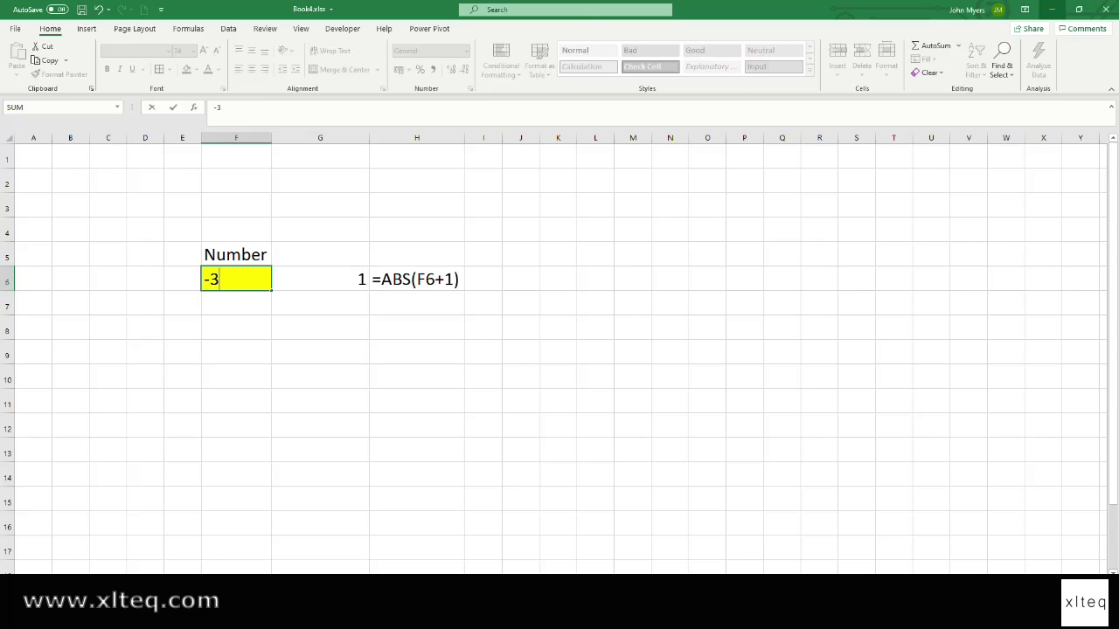
key(Return)
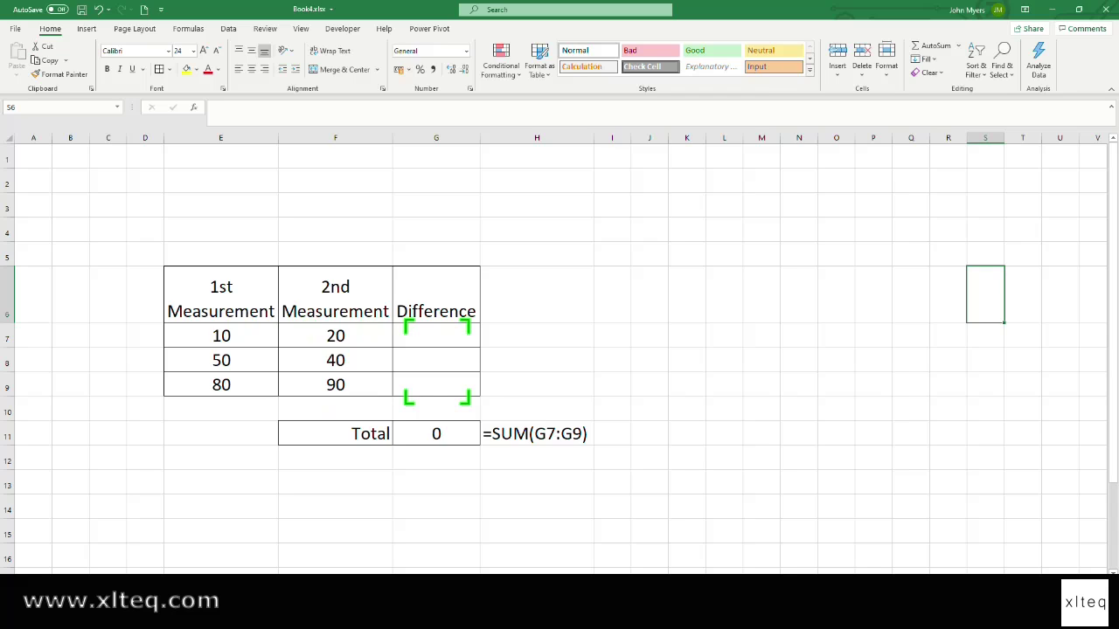
- Enter =F7-E7 in cell G7 to subtract the 1st measurement from the 2nd
click(436, 336)
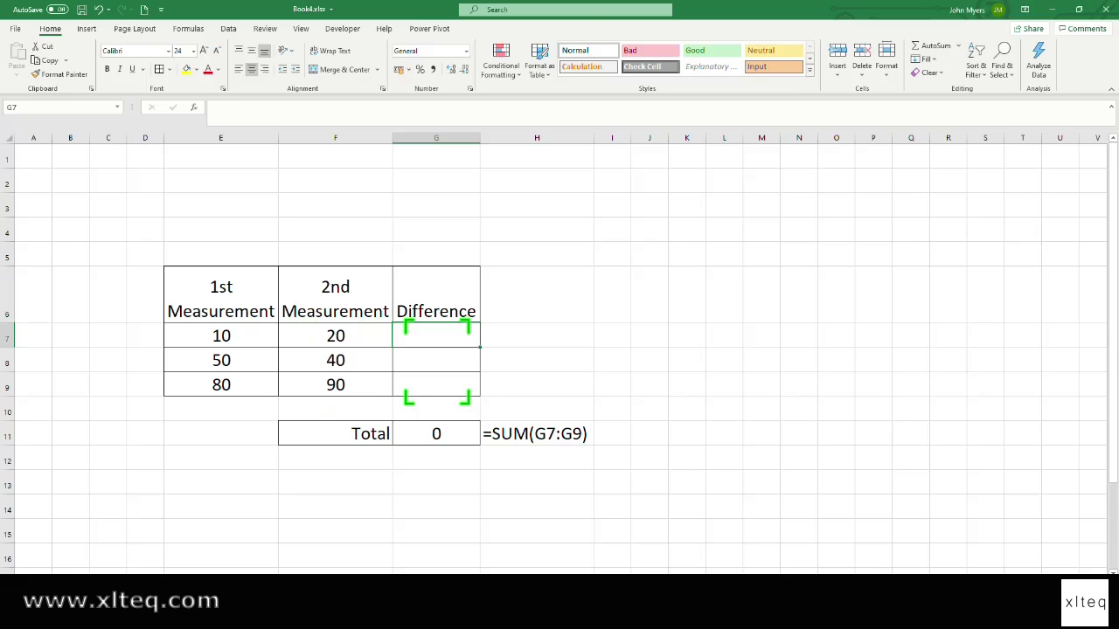
text(=)
click(334, 335)
text(-)
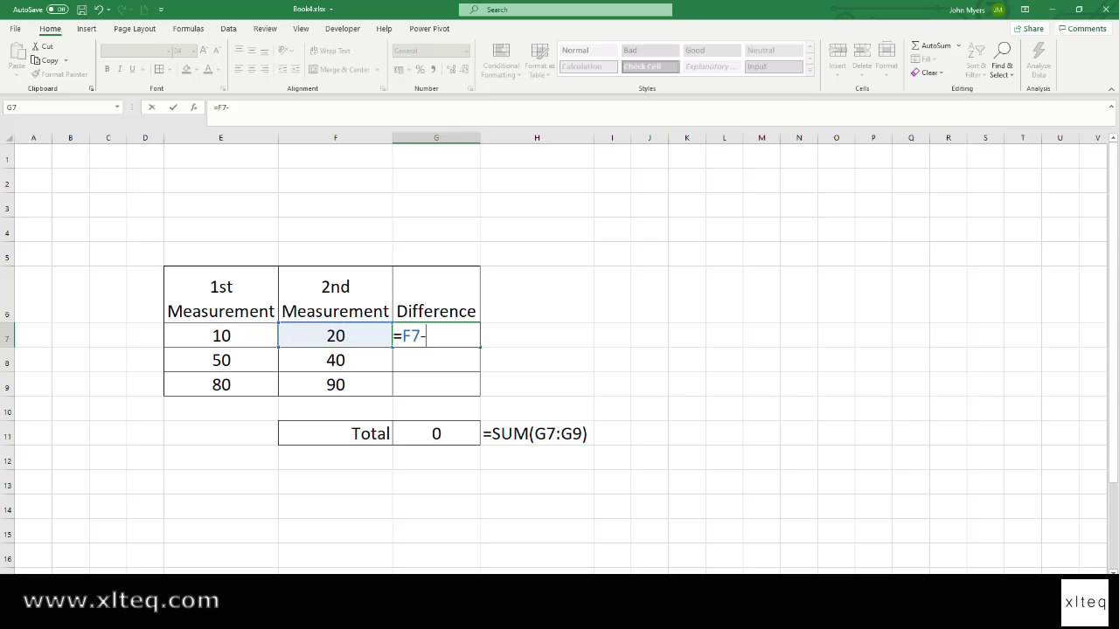
click(221, 335)
key(Return)
- Copy the difference formula from G7 into G8 and G9, then clear the copy marker
click(436, 336)
key(ctrl+c)
click(436, 360)
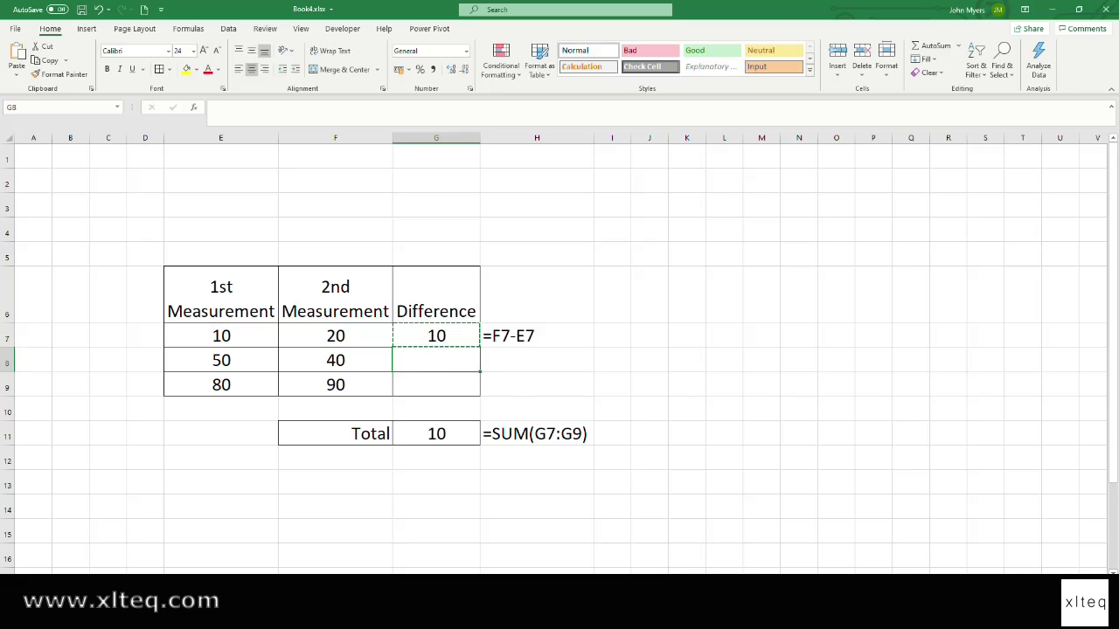
key(ctrl+v)
key(Down)
key(ctrl+v)
click(1022, 409)
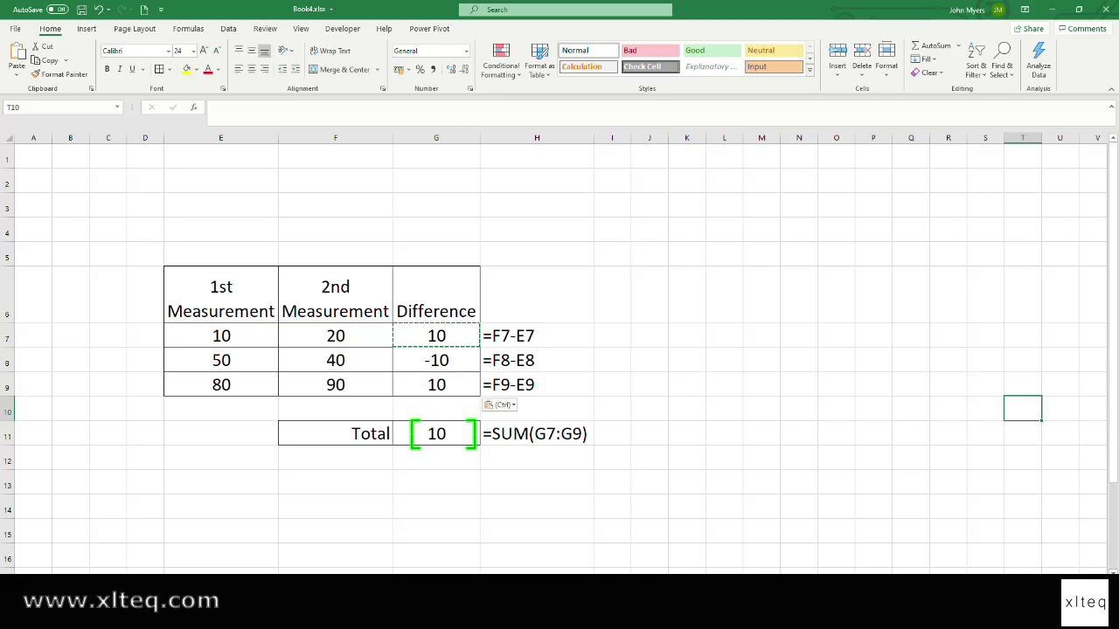
key(Escape)
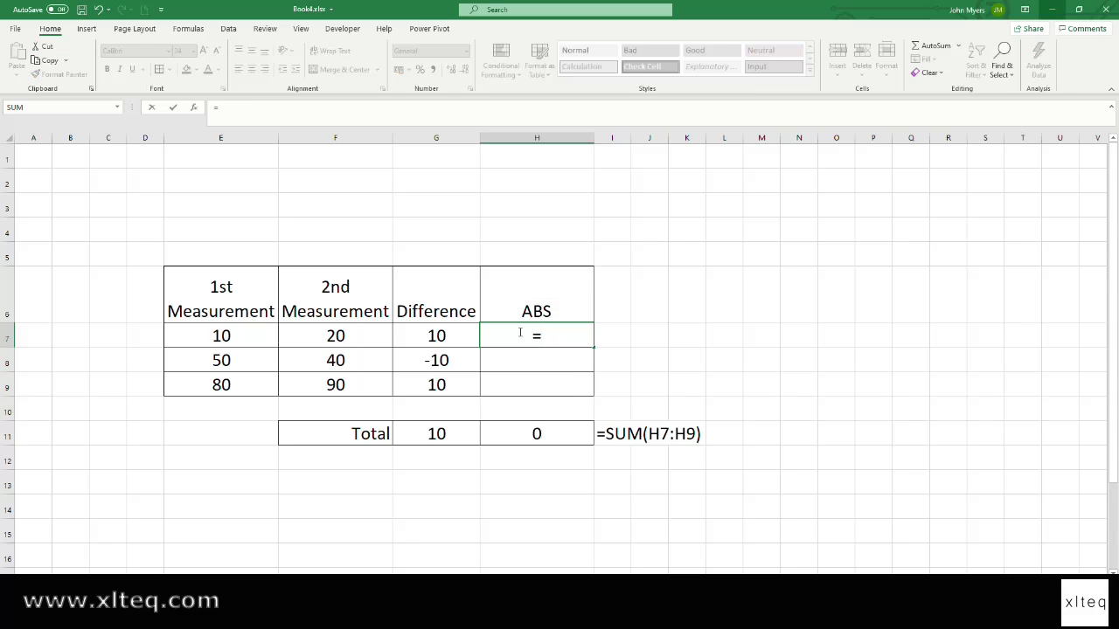
- Complete the formula in H7 as =ABS(G7) to make the first difference absolute
text(abs)
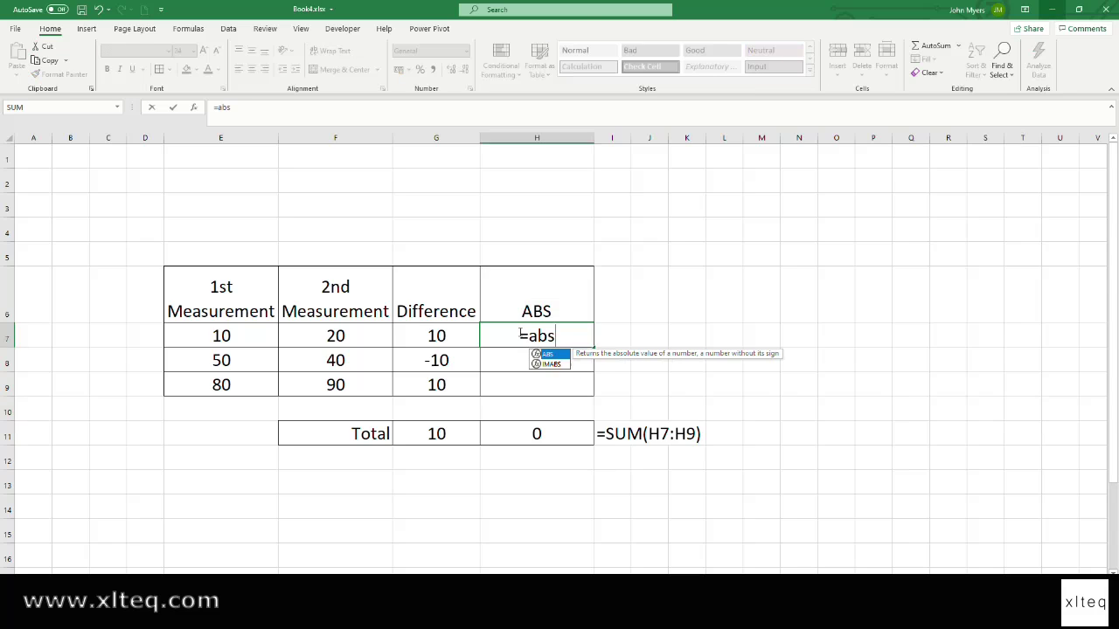
text(()
click(445, 336)
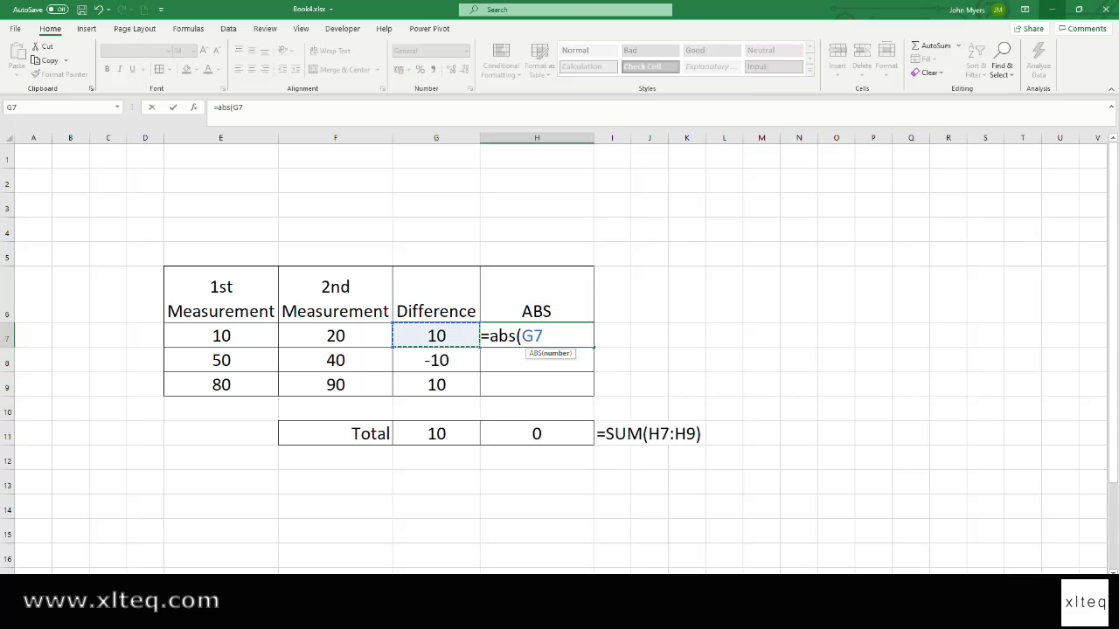
key(Return)
- Copy the ABS formula from H7 into H8 and H9, then clear the copy marker
key(Up)
key(ctrl+c)
key(Down)
key(ctrl+v)
key(Down)
key(ctrl+v)
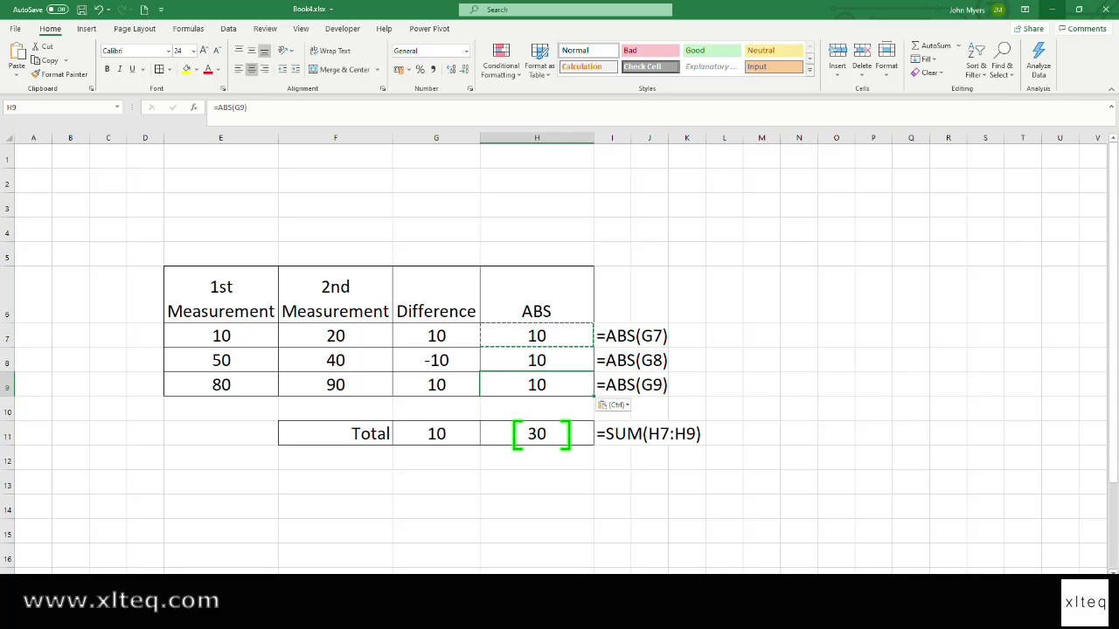
click(985, 361)
key(Escape)
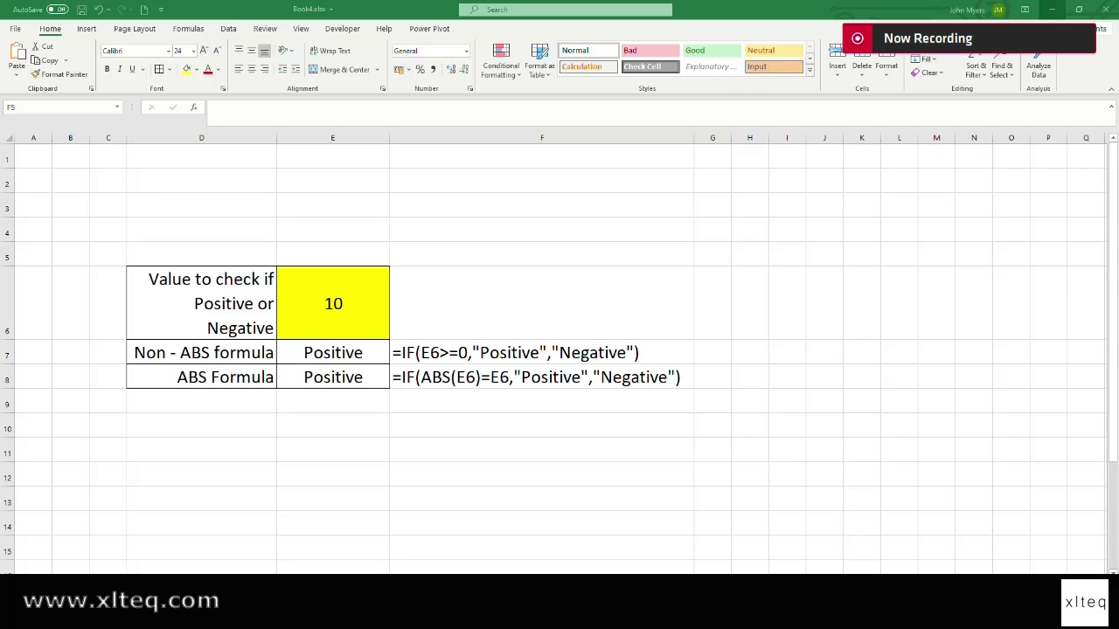
- Test both positive/negative check formulas by entering -10, 0 and -20 in turn in cell E6
click(330, 298)
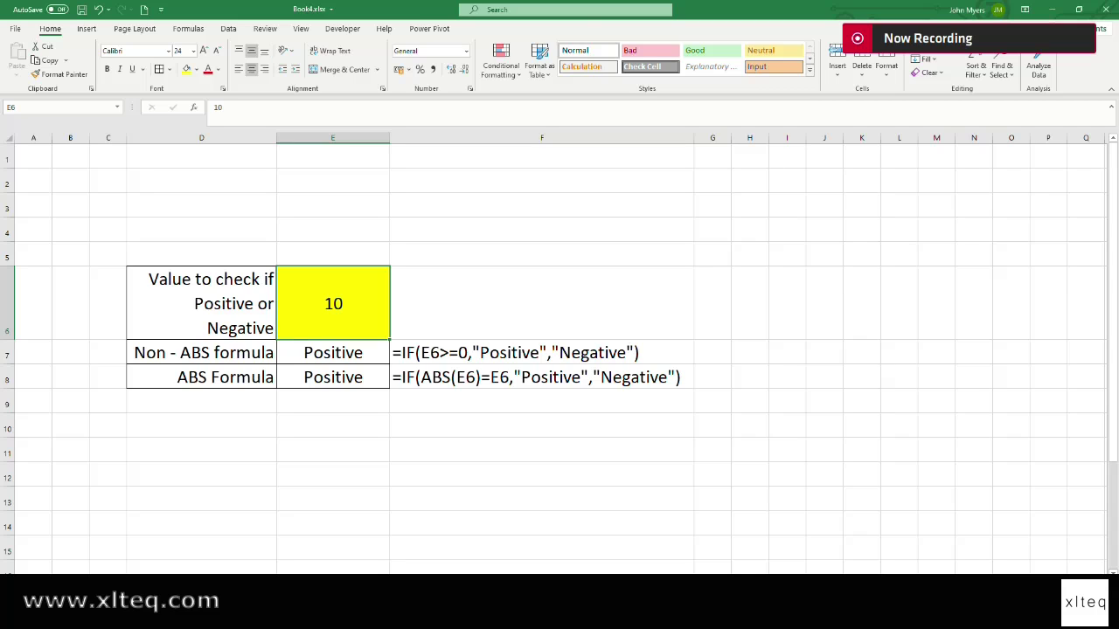
text(-10)
key(Return)
click(332, 304)
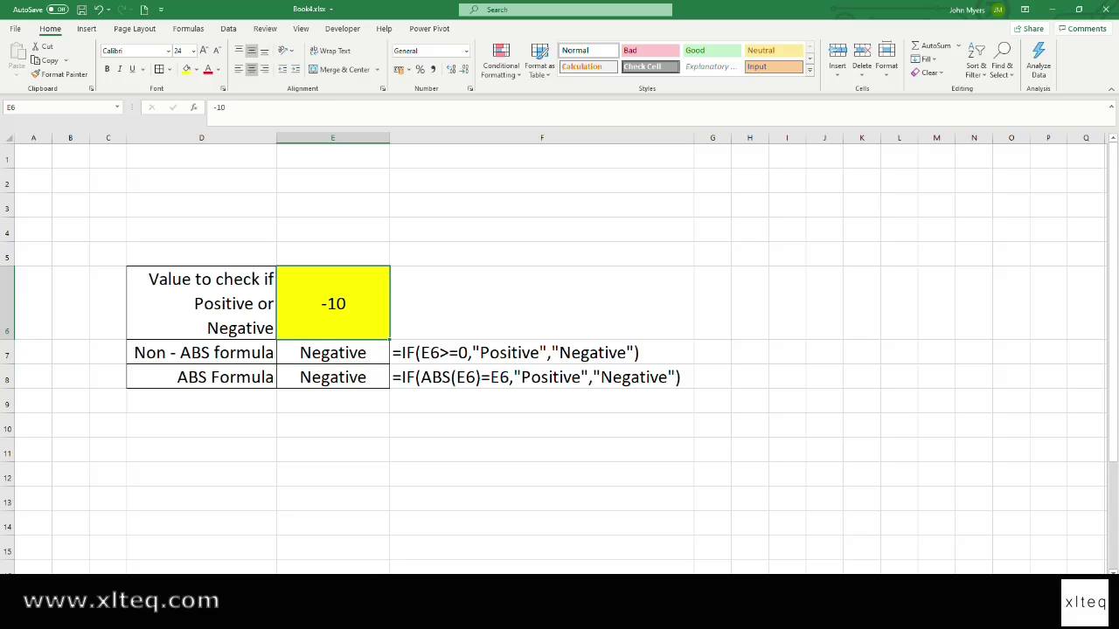
text(0)
key(Return)
click(329, 296)
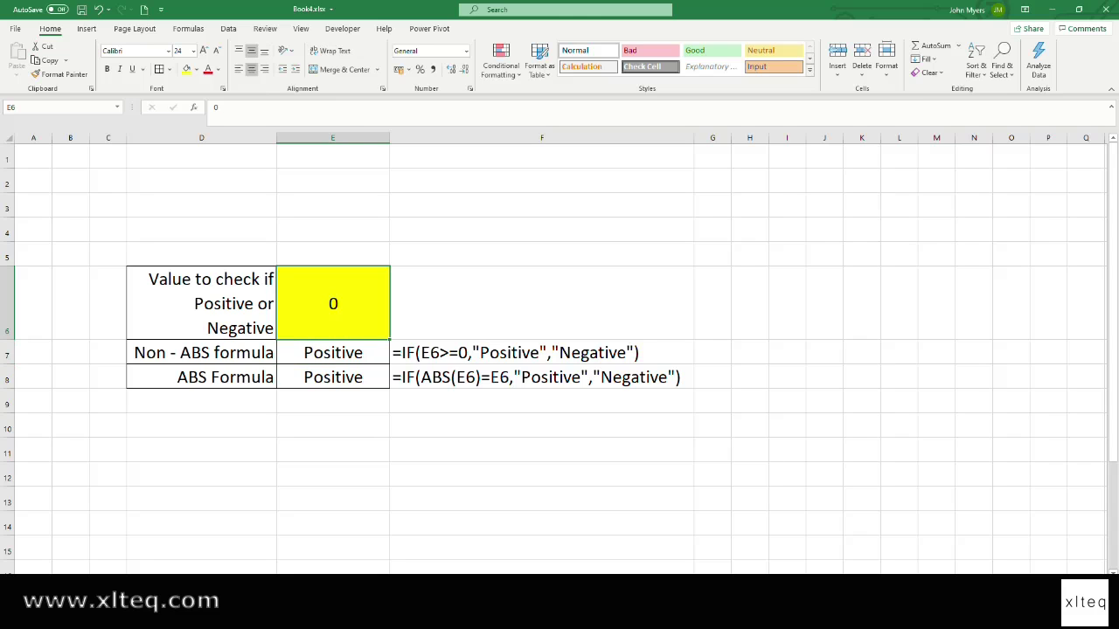
text(-20)
key(Return)
- Enter the text "test" in cell E6 to check how both formulas handle text
click(330, 297)
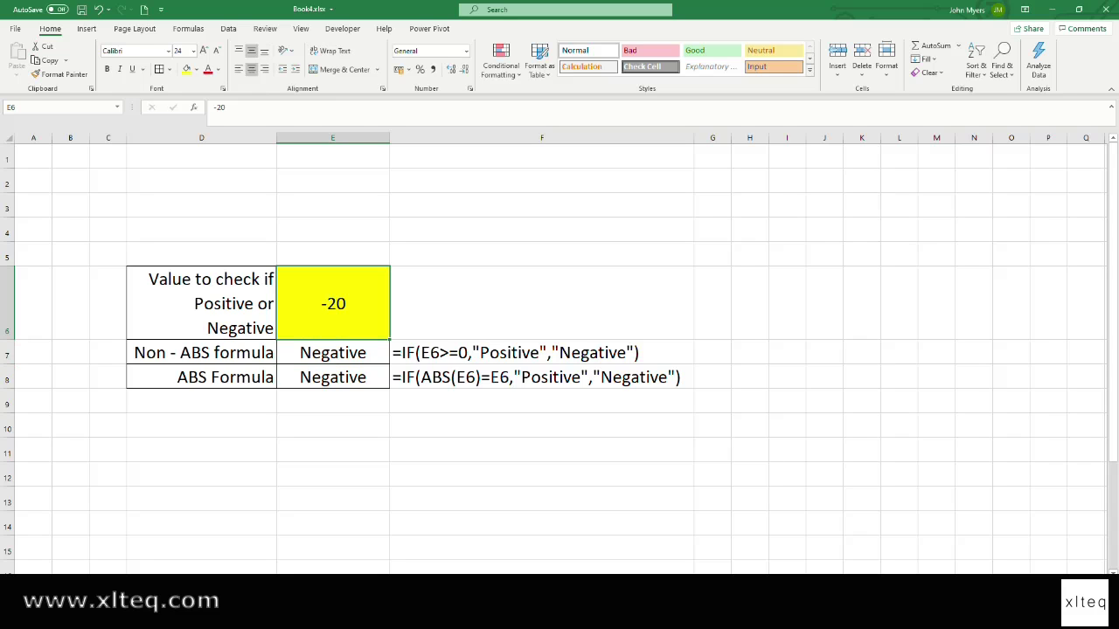
text(test)
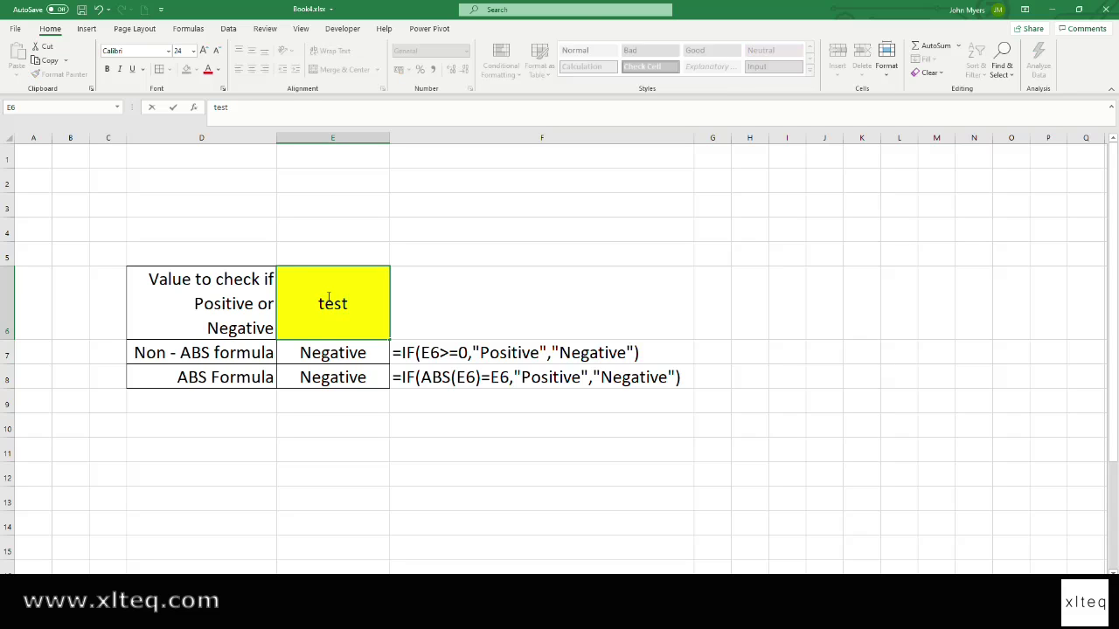
key(Return)
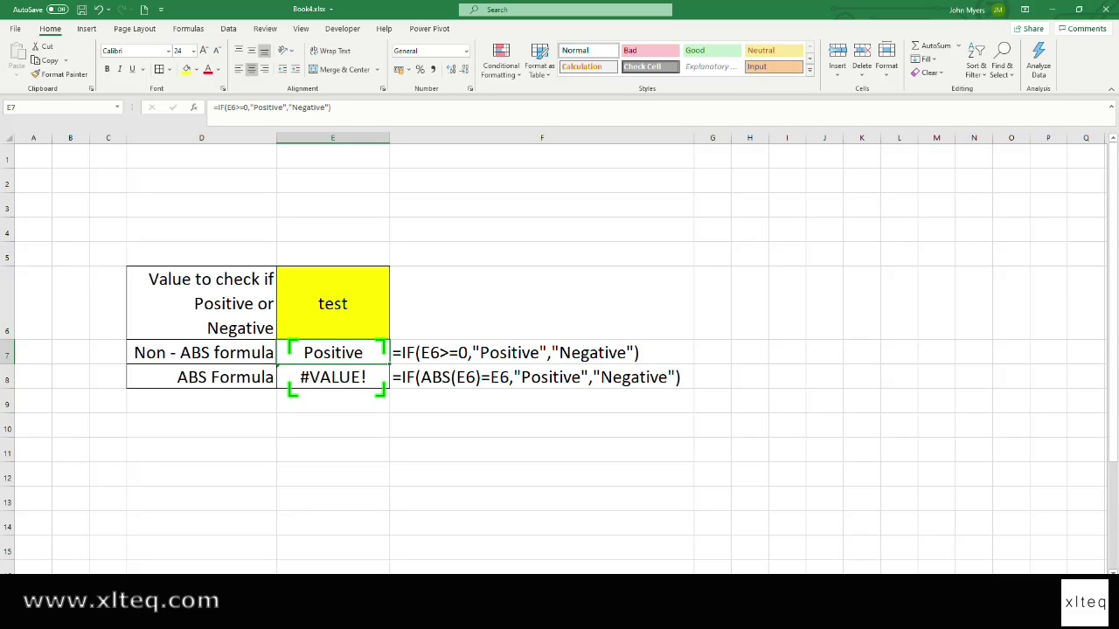